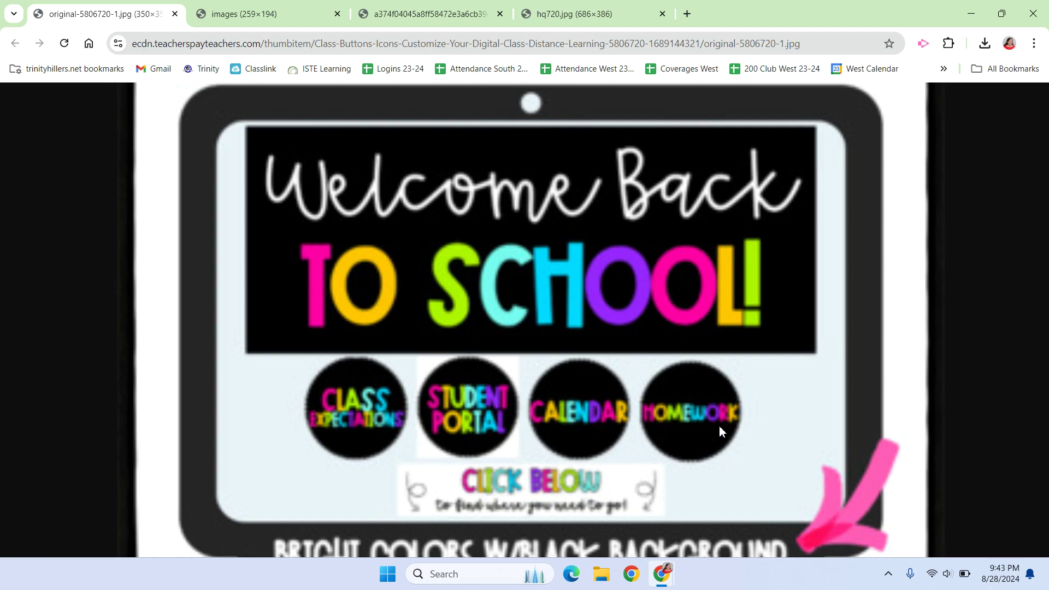
Flip past the 3rd Grade and Classroom examples to the hq720.jpg sample Canvas home page image
{"action": "left_click", "coordinate": [244, 16]}
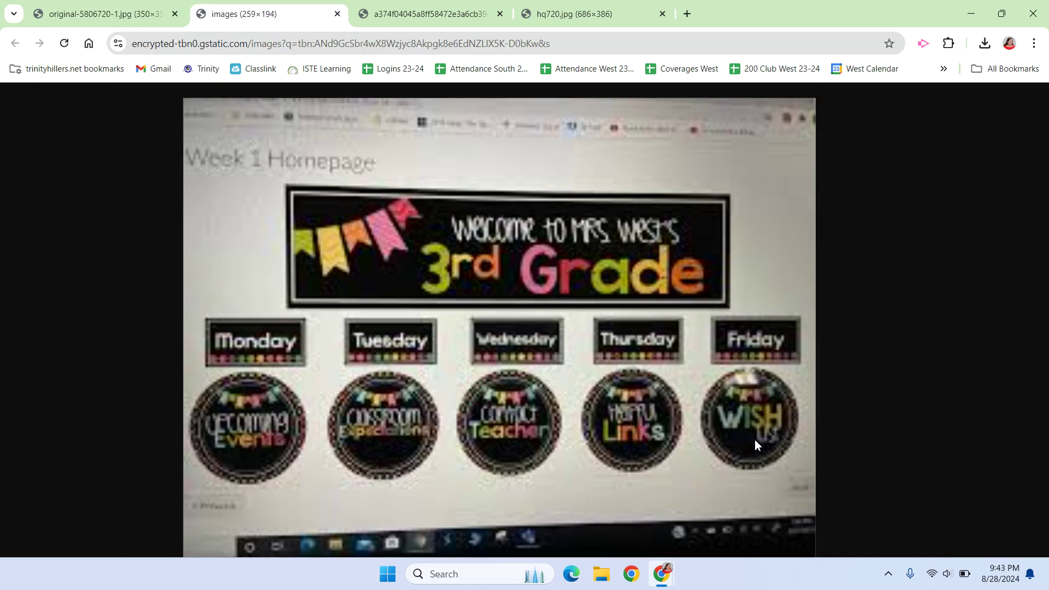
{"action": "left_click", "coordinate": [417, 12]}
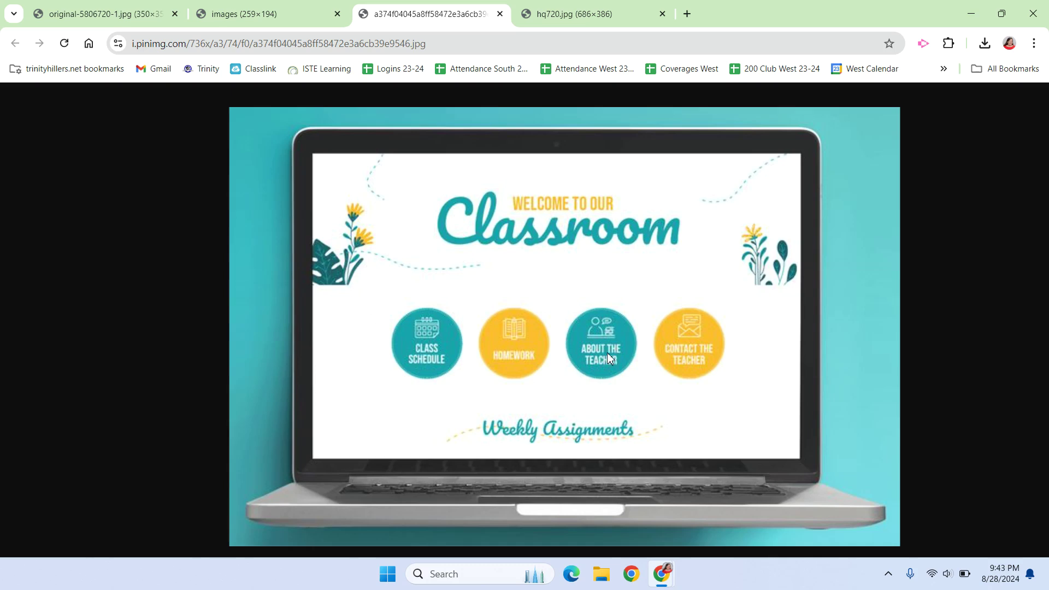
{"action": "left_click", "coordinate": [584, 13]}
{"action": "scroll", "coordinate": [703, 252], "scroll_direction": "down", "scroll_amount": 1}
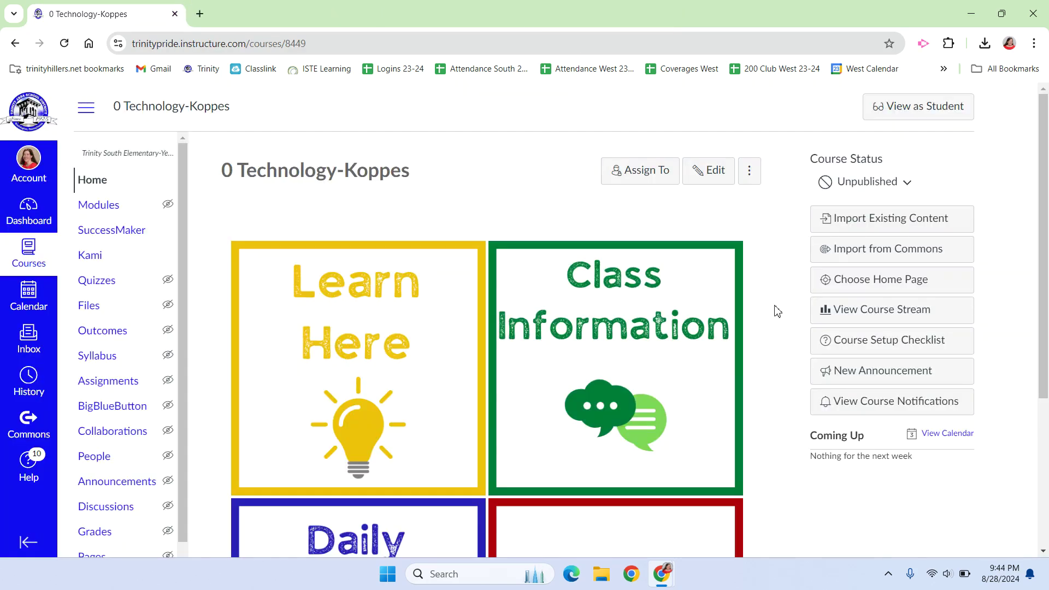
{"action": "scroll", "coordinate": [778, 310], "scroll_direction": "down", "scroll_amount": 3}
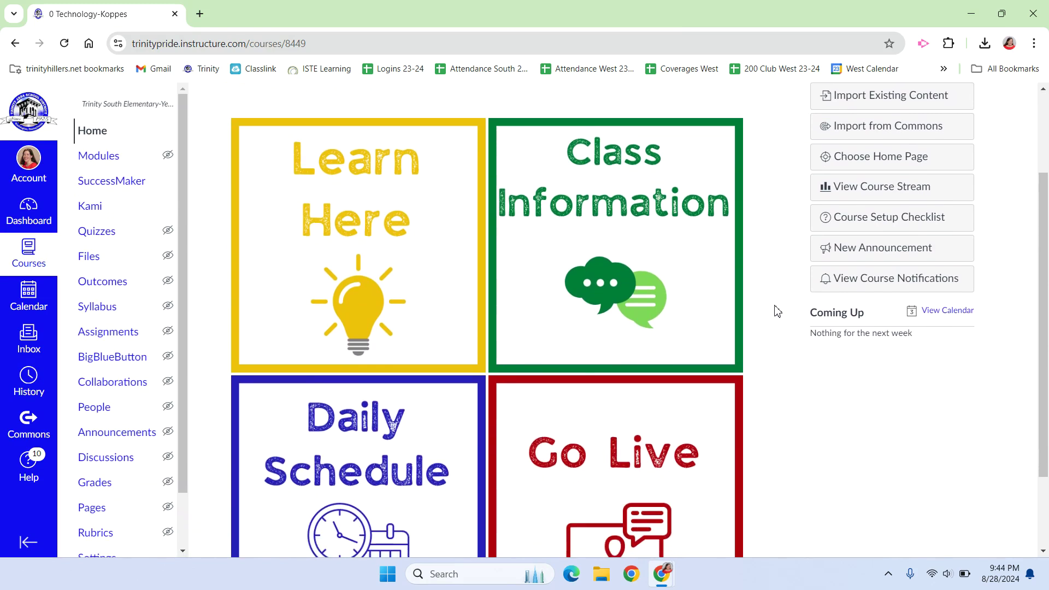
{"action": "scroll", "coordinate": [777, 311], "scroll_direction": "down", "scroll_amount": 1}
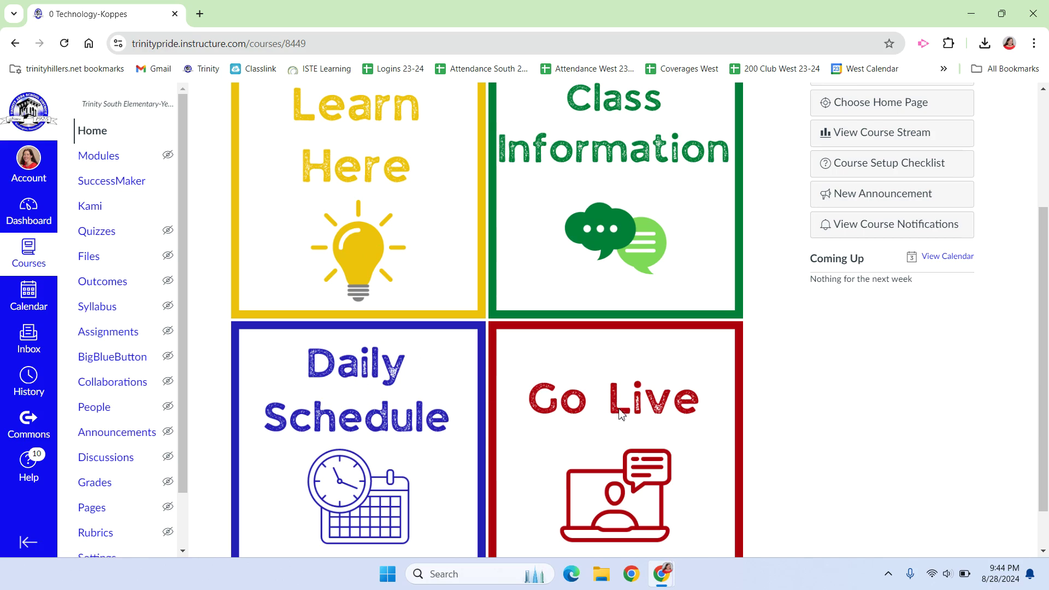
{"action": "scroll", "coordinate": [622, 414], "scroll_direction": "up", "scroll_amount": 3}
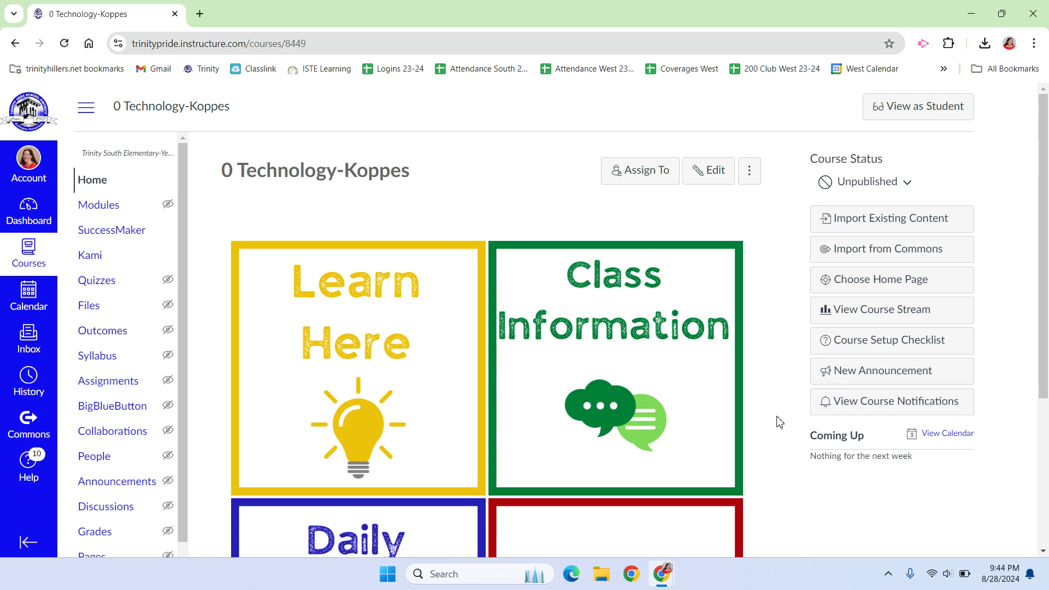
{"action": "left_click", "coordinate": [377, 331]}
{"action": "scroll", "coordinate": [745, 285], "scroll_direction": "down", "scroll_amount": 4}
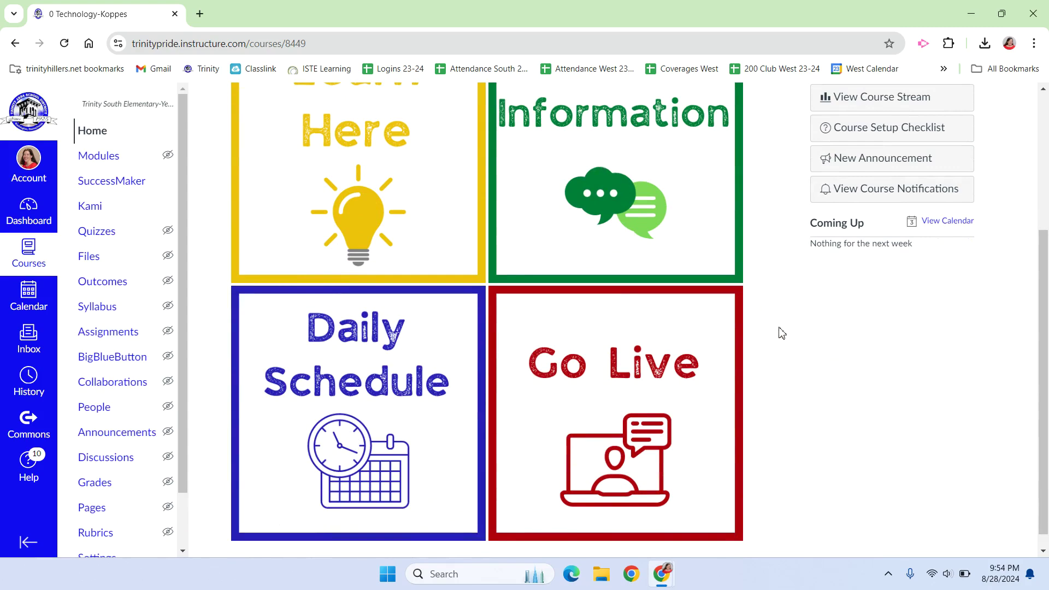
{"action": "scroll", "coordinate": [782, 333], "scroll_direction": "up", "scroll_amount": 4}
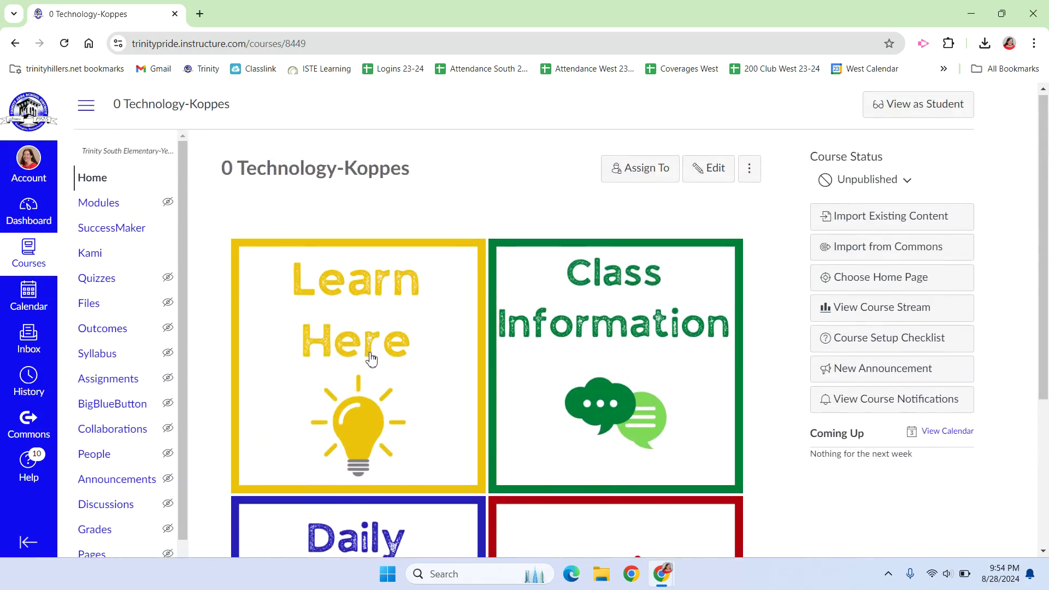
{"action": "left_click", "coordinate": [370, 359]}
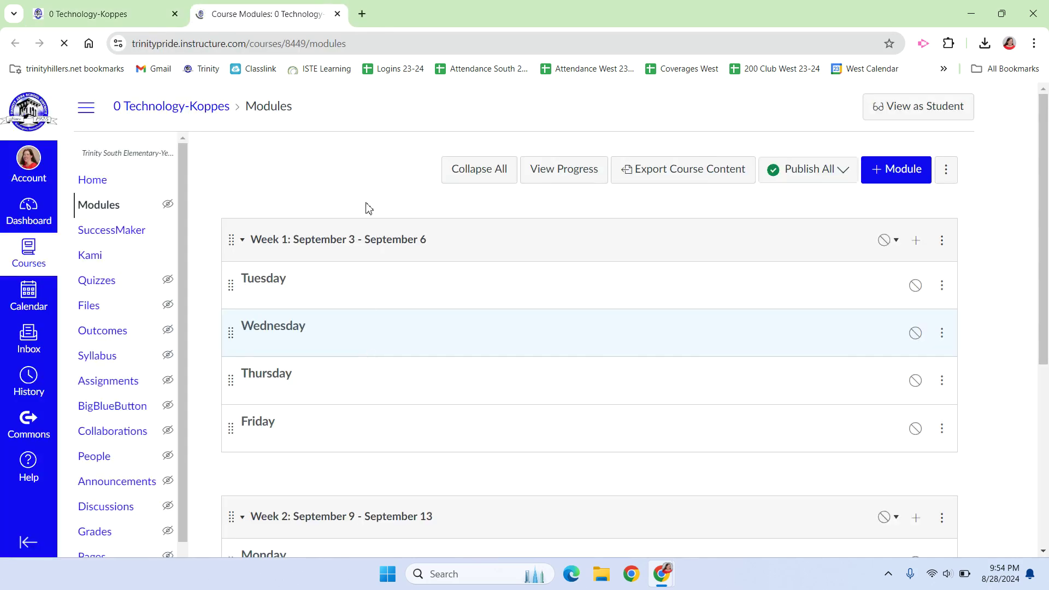
{"action": "left_click", "coordinate": [337, 13]}
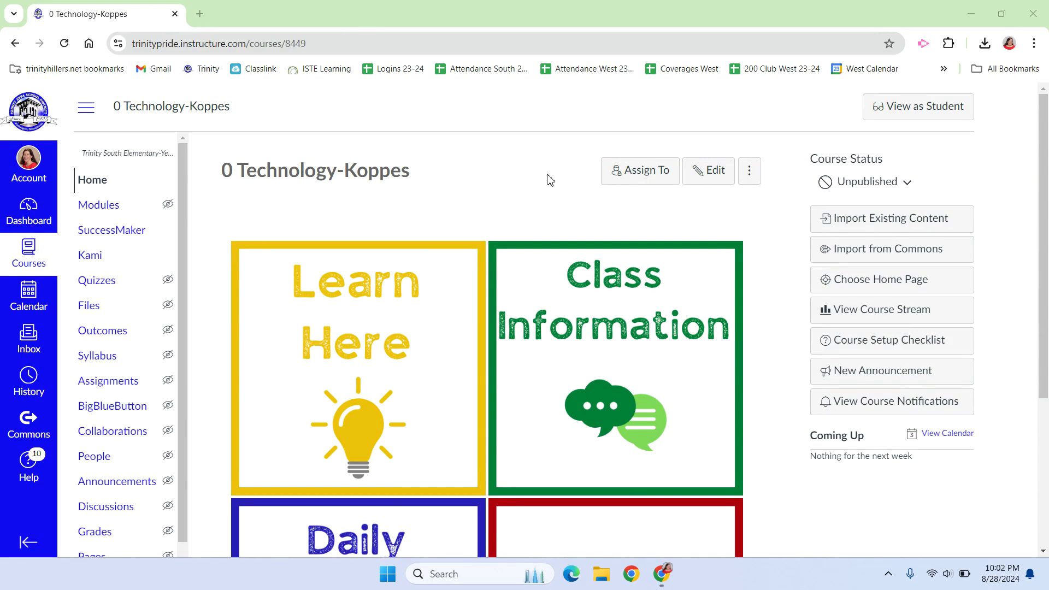
Edit the home page and remove the existing link from the Learn Here image
{"action": "left_click", "coordinate": [716, 171]}
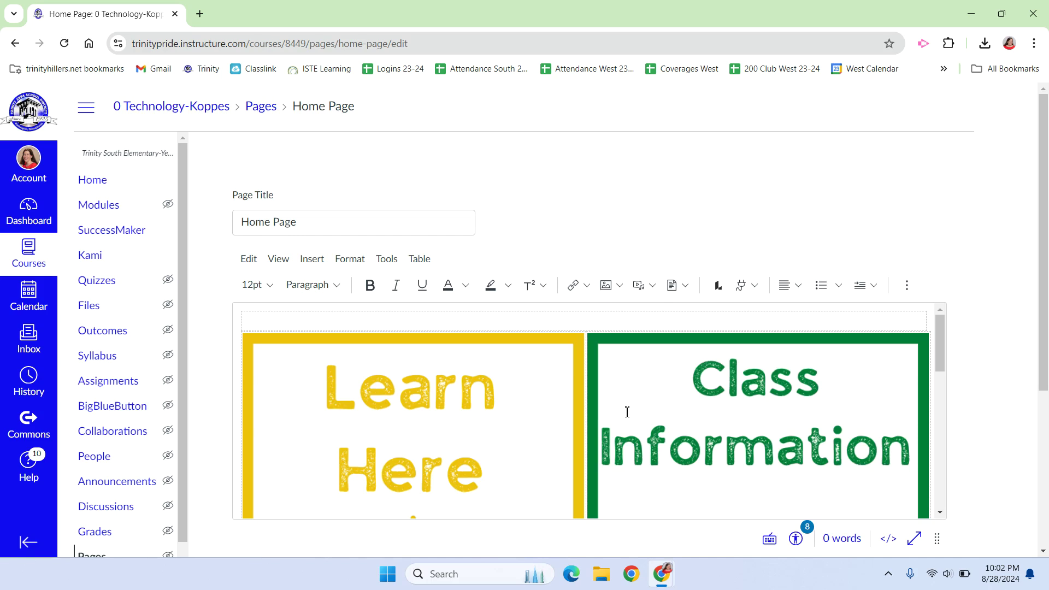
{"action": "left_click", "coordinate": [443, 415]}
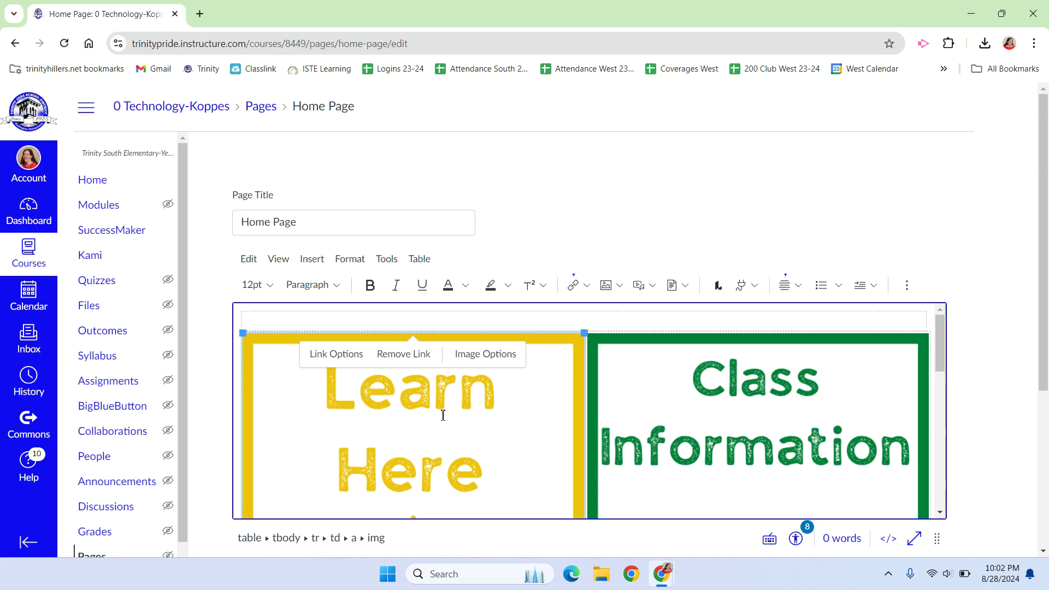
{"action": "left_click", "coordinate": [405, 356]}
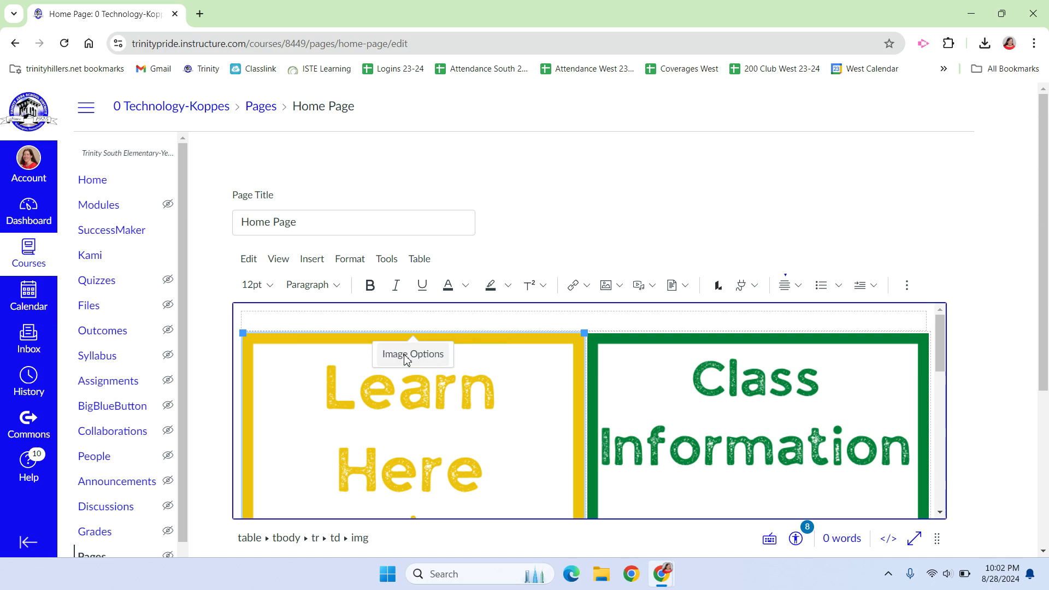
Link the Learn Here image to the course's Modules page via Course Link > Course Navigation
{"action": "left_click", "coordinate": [583, 289]}
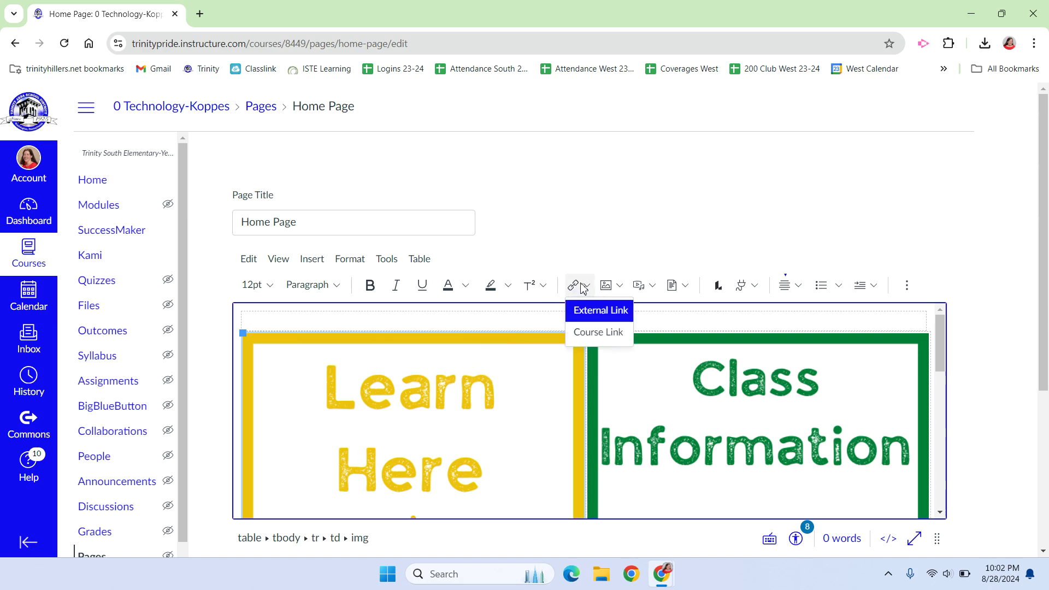
{"action": "left_click", "coordinate": [596, 341]}
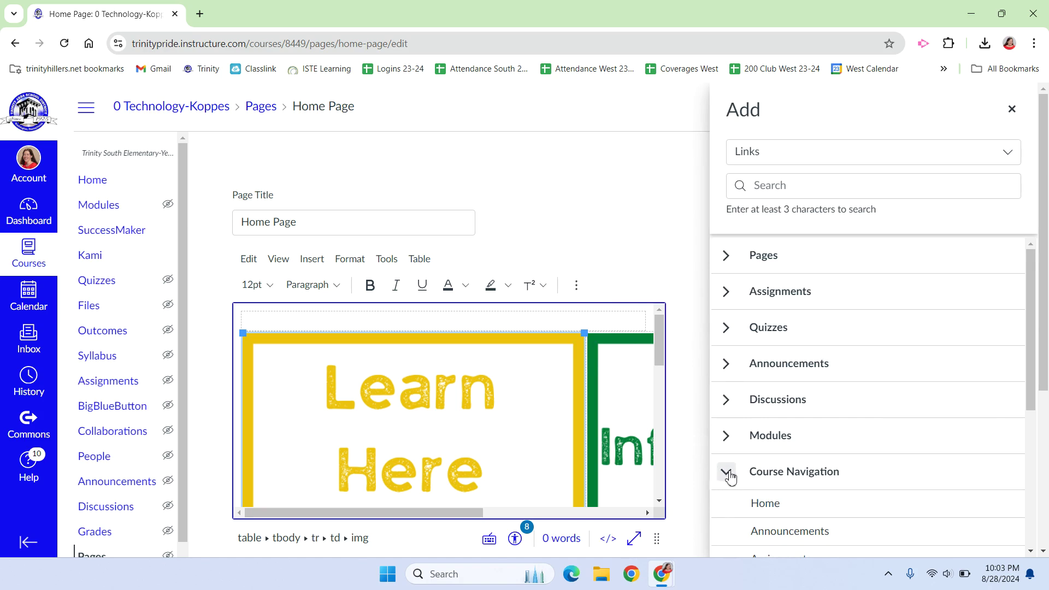
{"action": "left_click", "coordinate": [734, 478]}
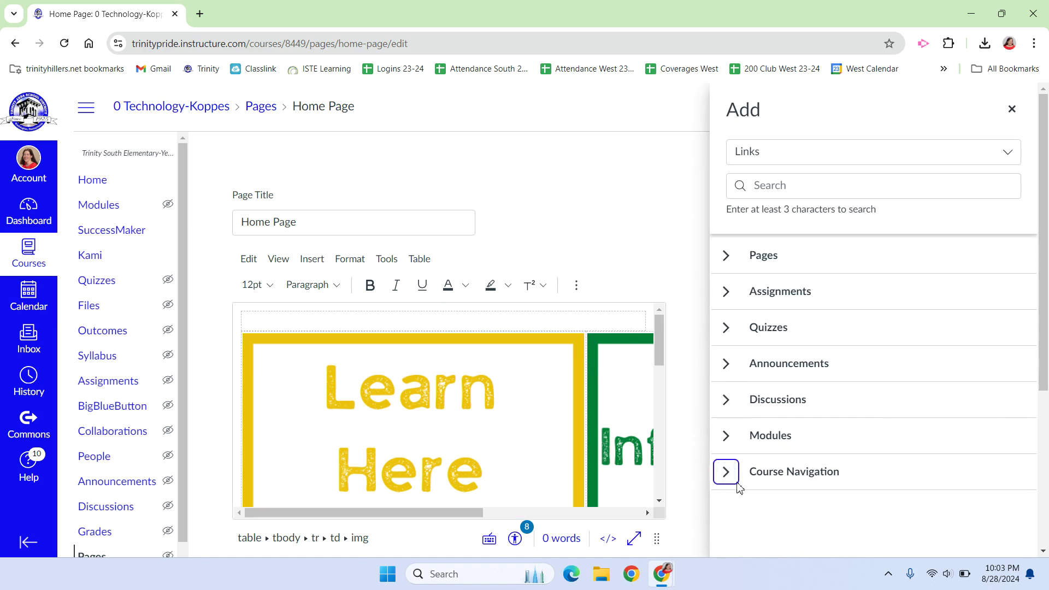
{"action": "left_click", "coordinate": [728, 475]}
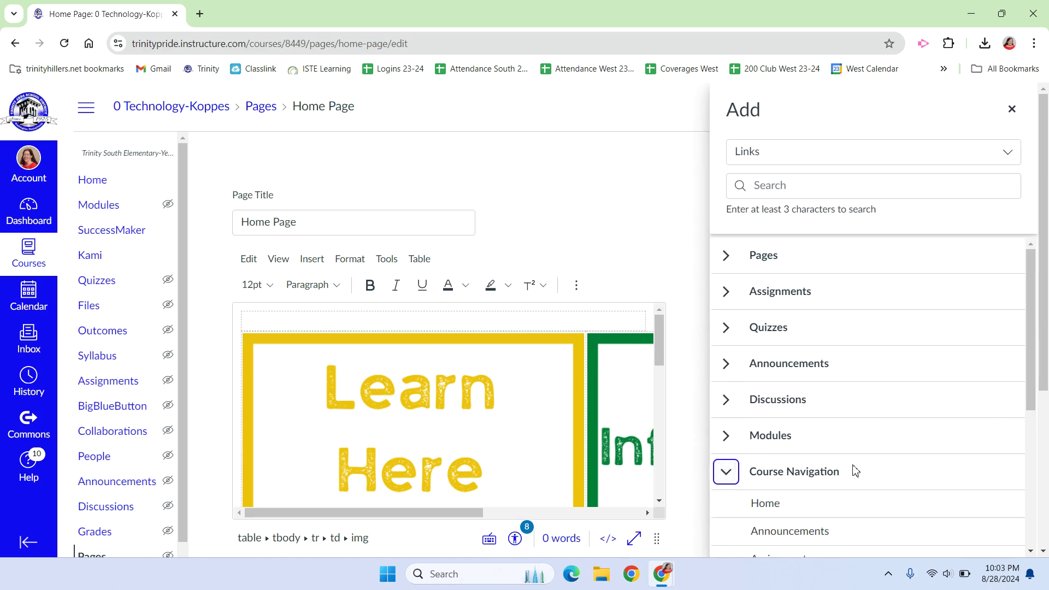
{"action": "scroll", "coordinate": [857, 471], "scroll_direction": "down", "scroll_amount": 2}
{"action": "scroll", "coordinate": [857, 471], "scroll_direction": "down", "scroll_amount": 4}
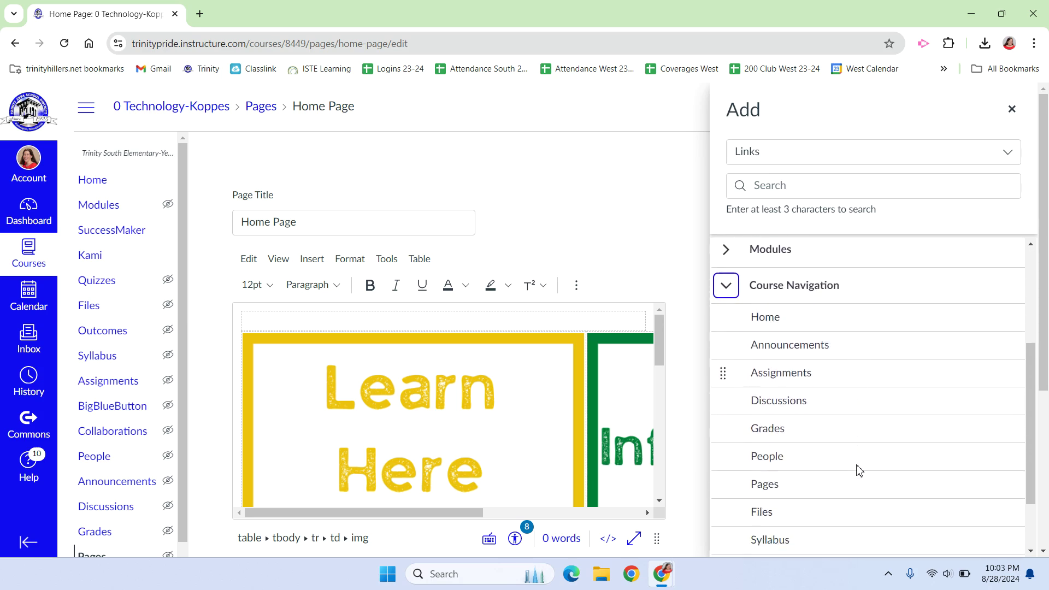
{"action": "left_click", "coordinate": [771, 515]}
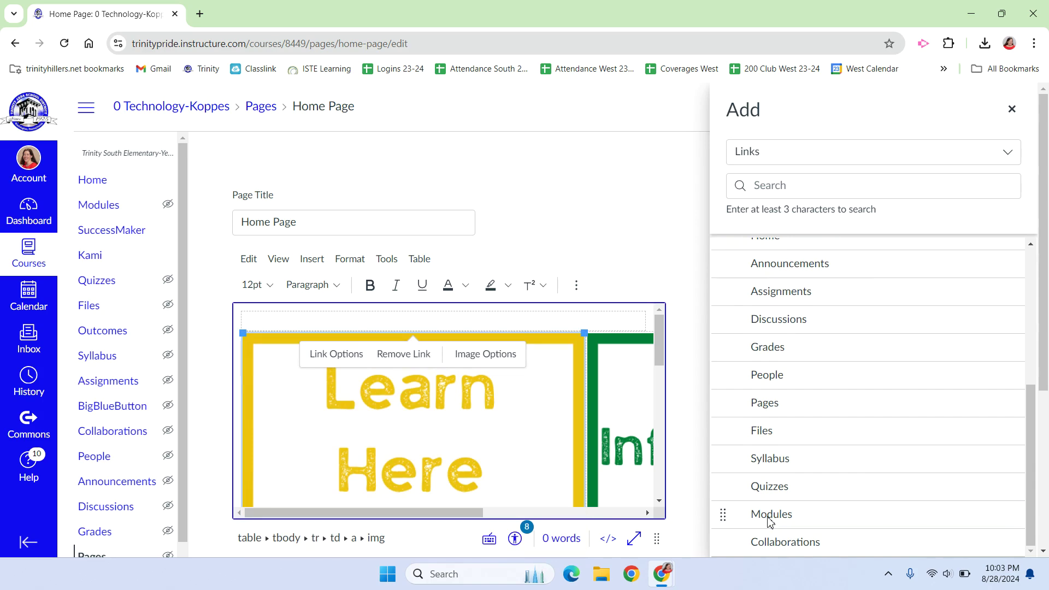
{"action": "left_click", "coordinate": [632, 231]}
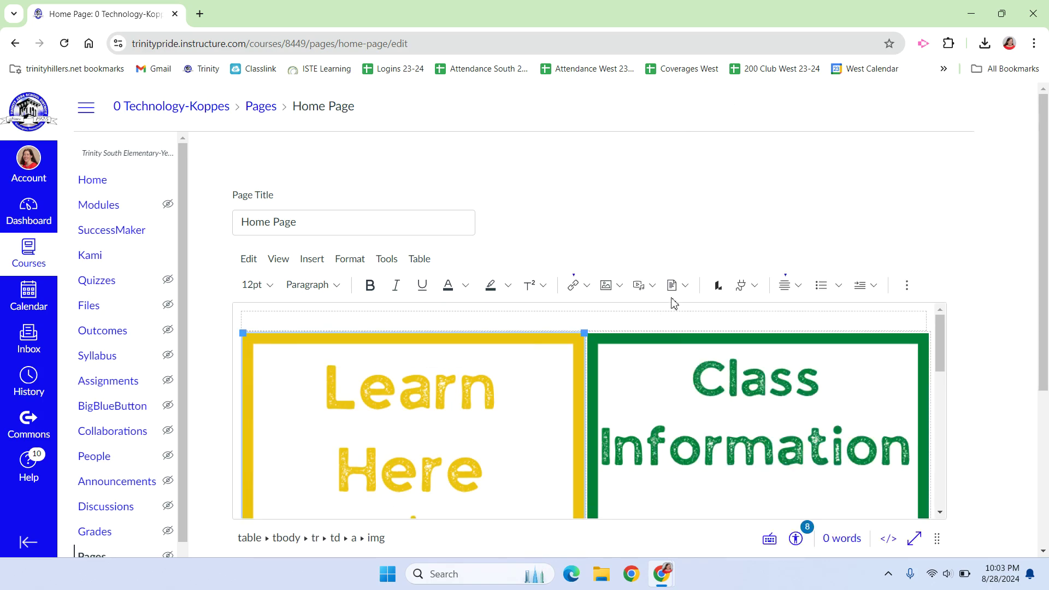
{"action": "scroll", "coordinate": [672, 300], "scroll_direction": "down", "scroll_amount": 4}
Save the home page and confirm the Learn Here tile opens Modules
{"action": "left_click", "coordinate": [918, 492]}
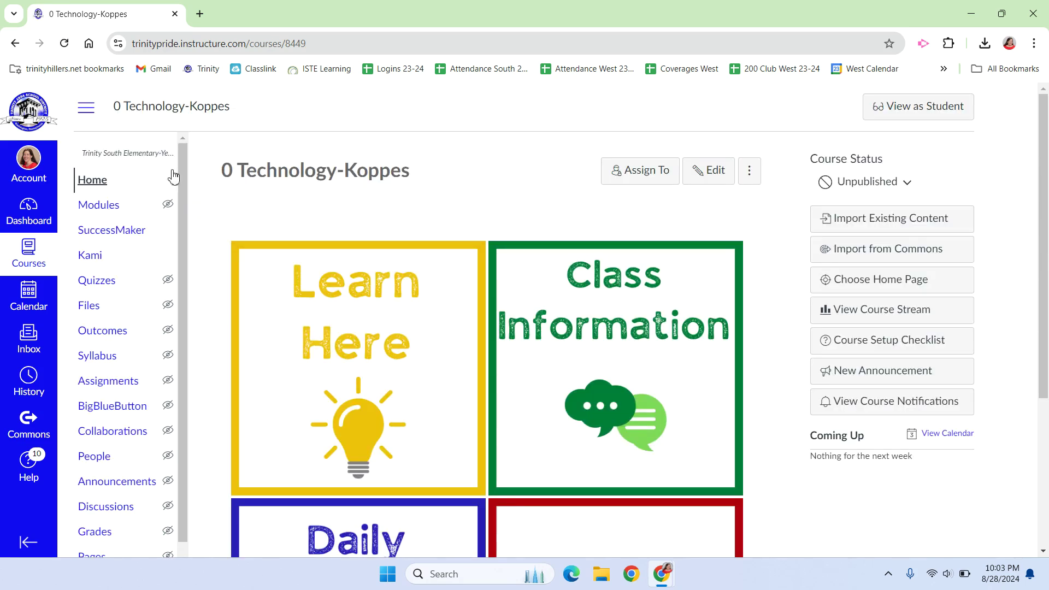
{"action": "left_click", "coordinate": [326, 360]}
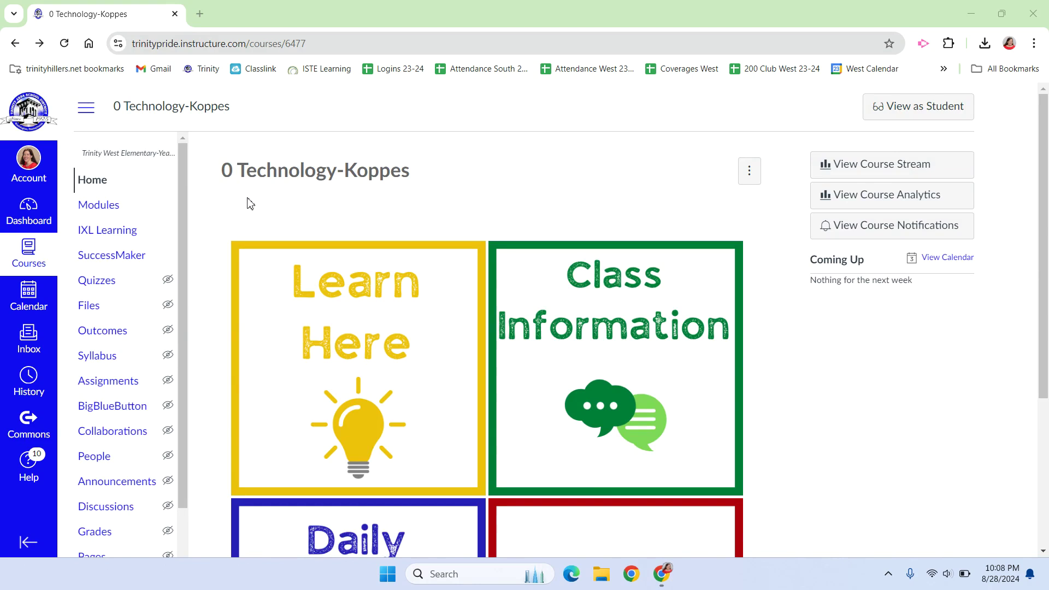
{"action": "scroll", "coordinate": [539, 175], "scroll_direction": "down", "scroll_amount": 2}
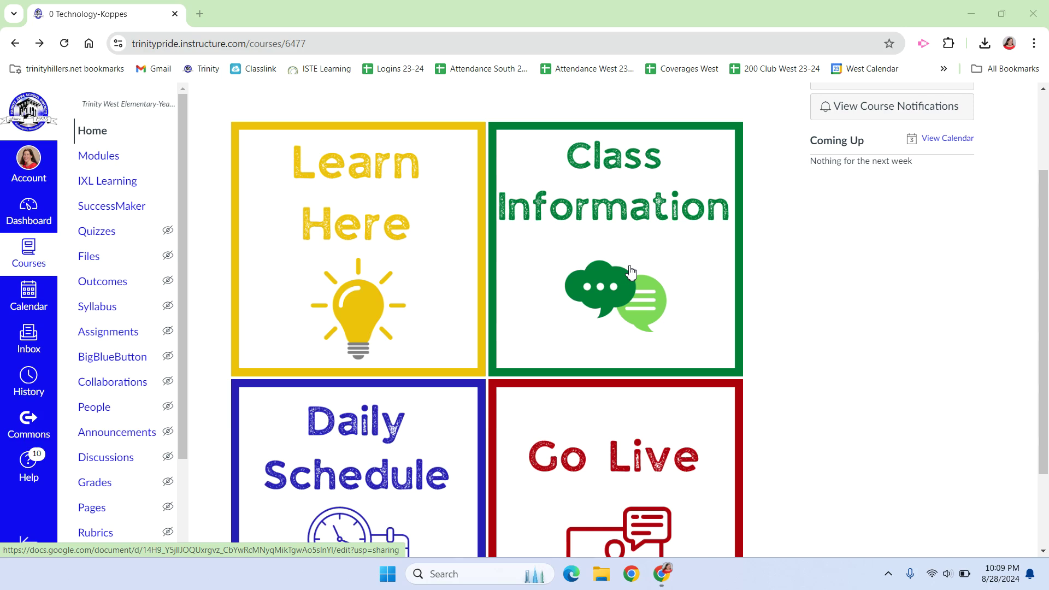
Open the Class Information doc and change '21st' to '22nd' in the Teacher paragraph
{"action": "left_click", "coordinate": [623, 218]}
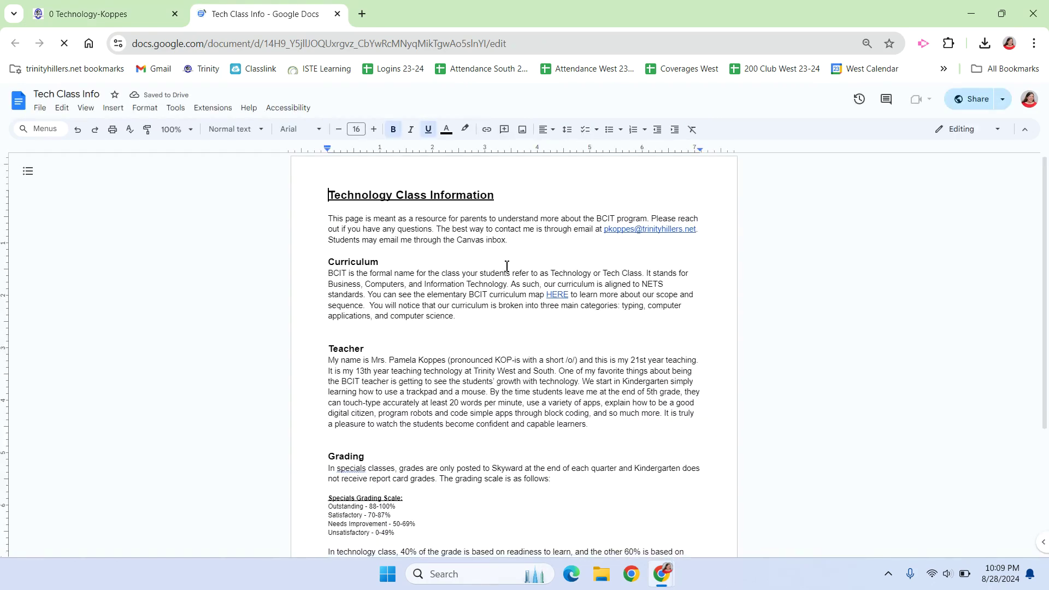
{"action": "scroll", "coordinate": [507, 266], "scroll_direction": "down", "scroll_amount": 3}
{"action": "scroll", "coordinate": [507, 266], "scroll_direction": "down", "scroll_amount": 1}
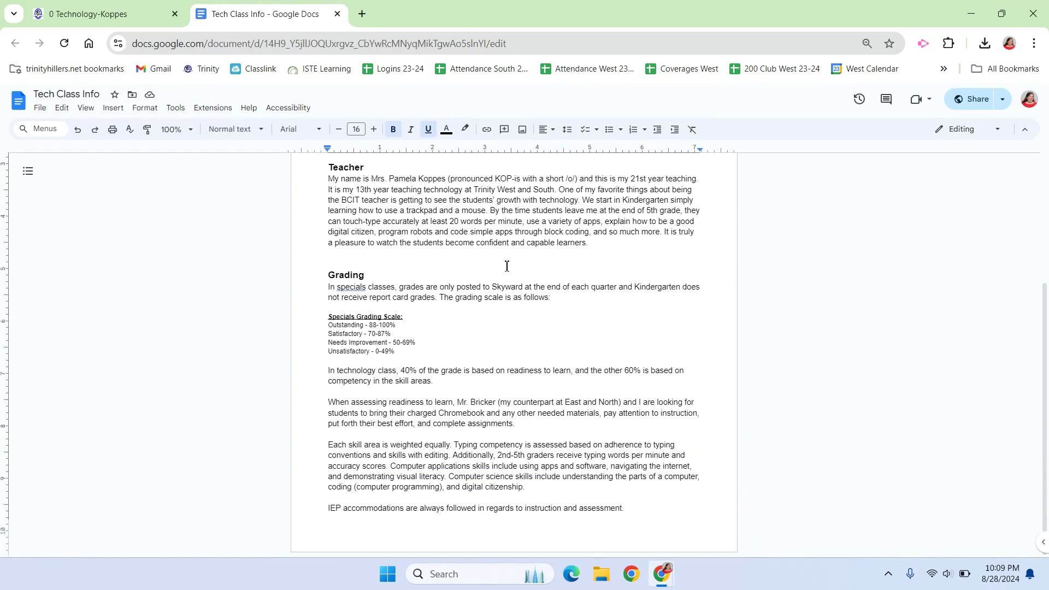
{"action": "scroll", "coordinate": [506, 266], "scroll_direction": "up", "scroll_amount": 3}
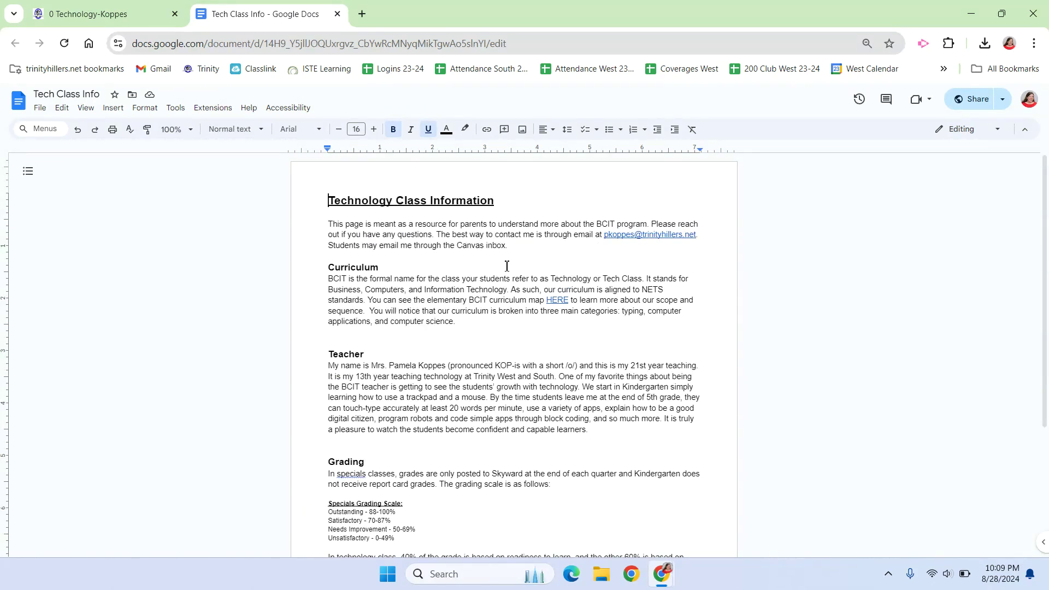
{"action": "double_click", "coordinate": [637, 366]}
{"action": "type", "text": "22nd"}
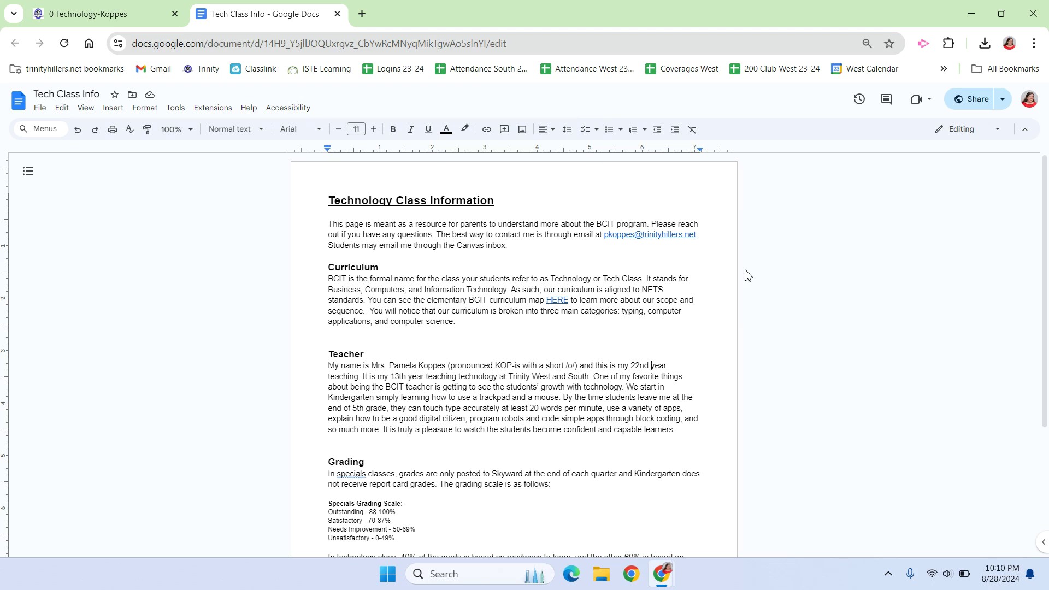
Copy the Tech Class Info sharing link and return to the Canvas course tab
{"action": "left_click", "coordinate": [1003, 101]}
{"action": "left_click", "coordinate": [937, 160]}
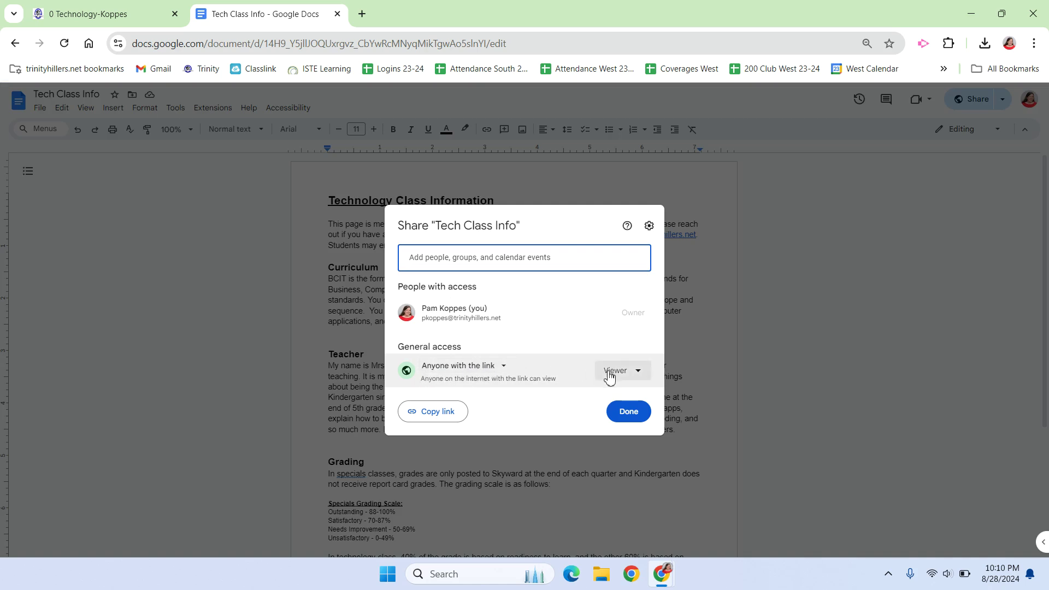
{"action": "left_click", "coordinate": [433, 413]}
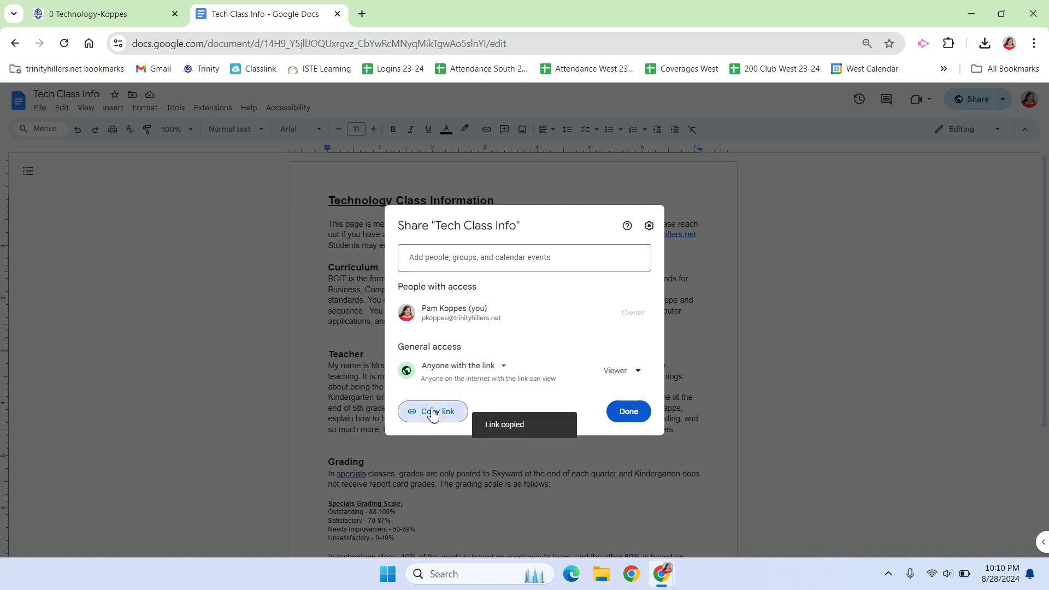
{"action": "left_click", "coordinate": [94, 17]}
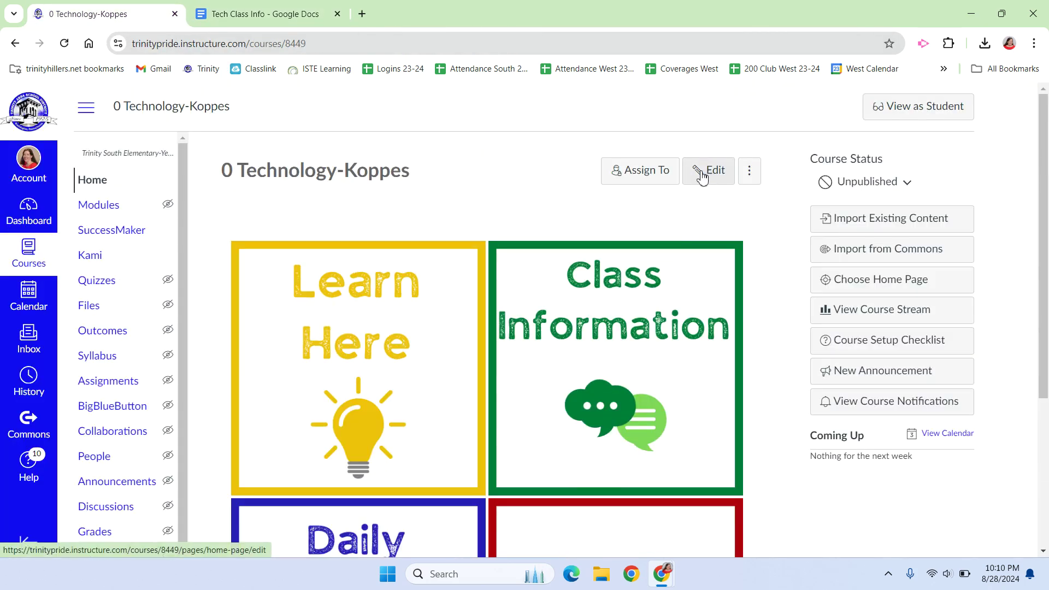
Give the Class Information image an external link to the pasted Tech Class Info Doc URL, then save
{"action": "left_click", "coordinate": [704, 177]}
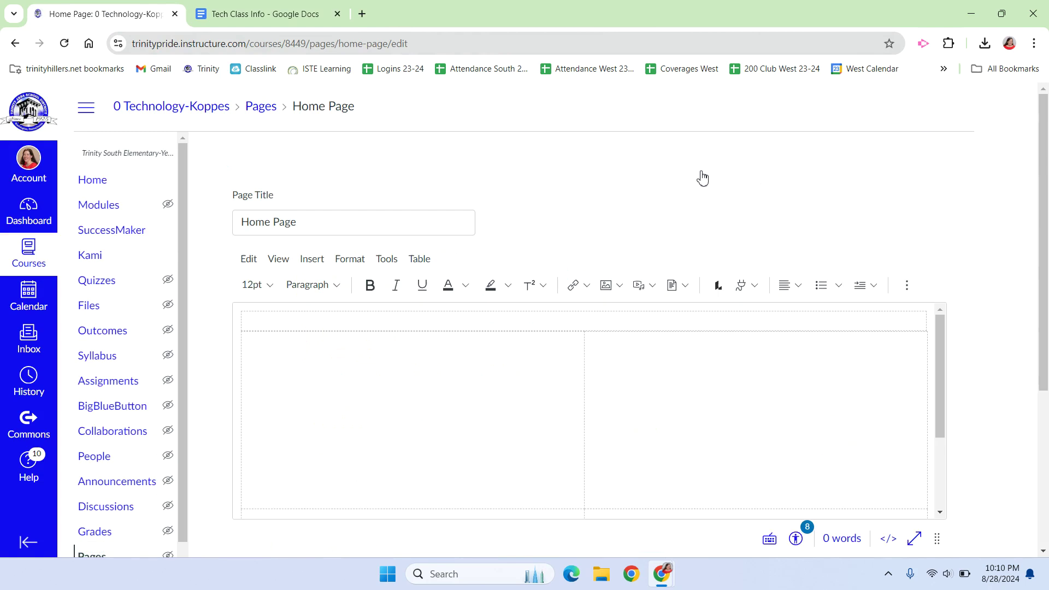
{"action": "scroll", "coordinate": [702, 176], "scroll_direction": "down", "scroll_amount": 3}
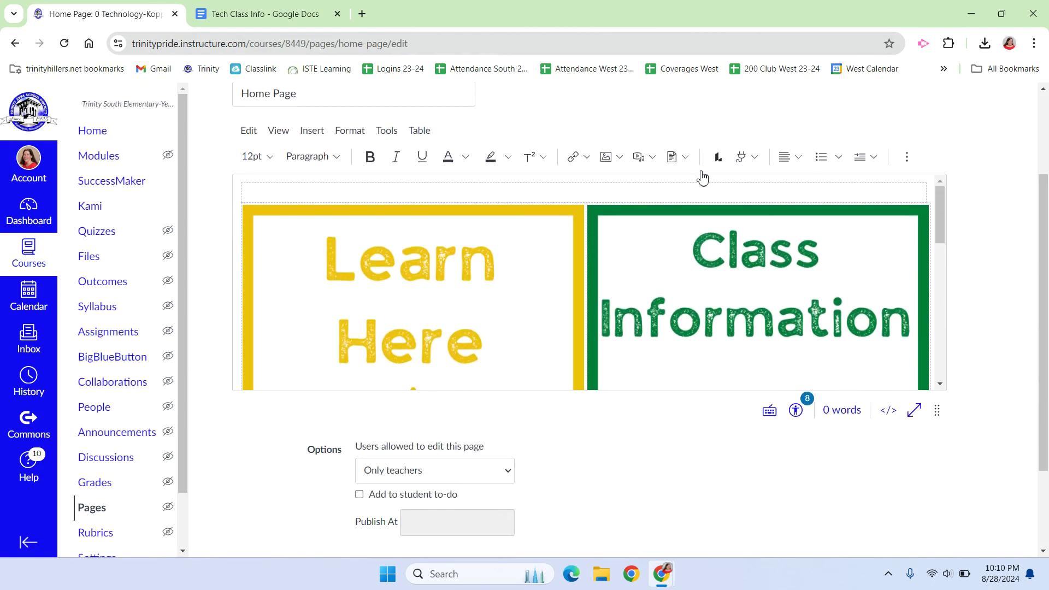
{"action": "left_click", "coordinate": [709, 270]}
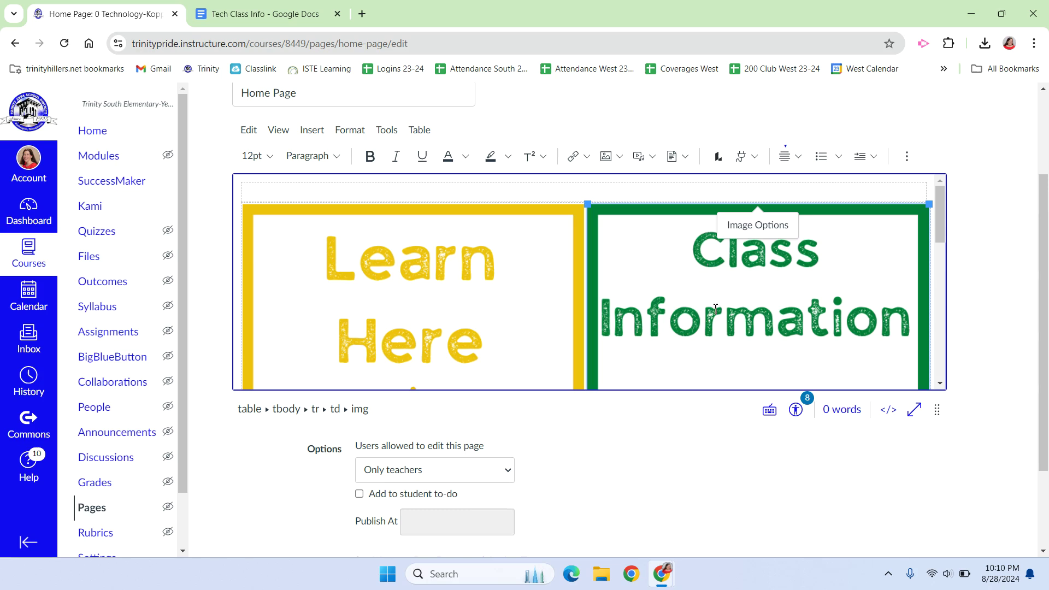
{"action": "left_click", "coordinate": [573, 157]}
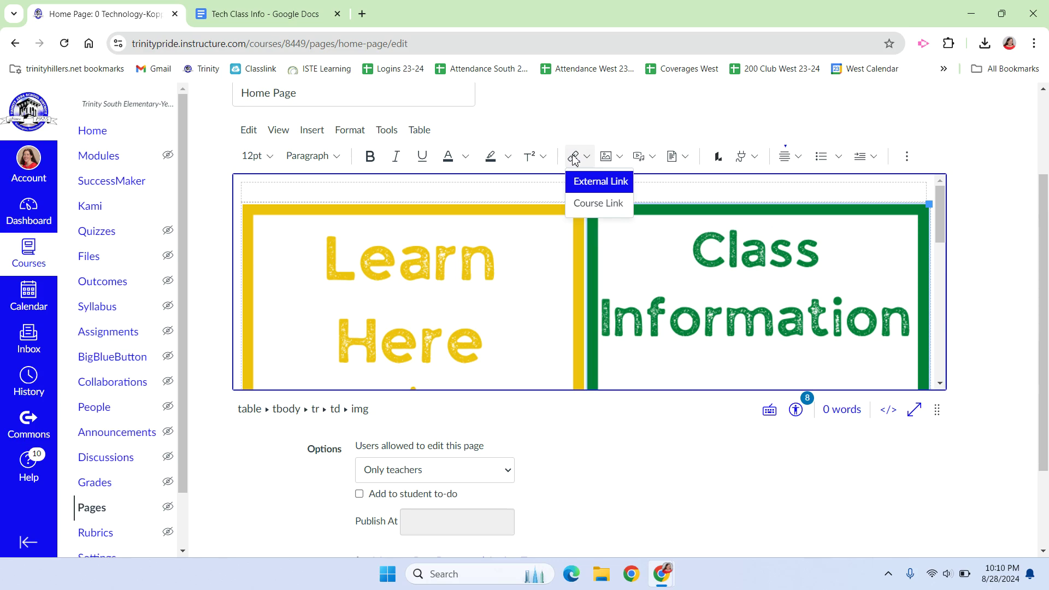
{"action": "left_click", "coordinate": [587, 185]}
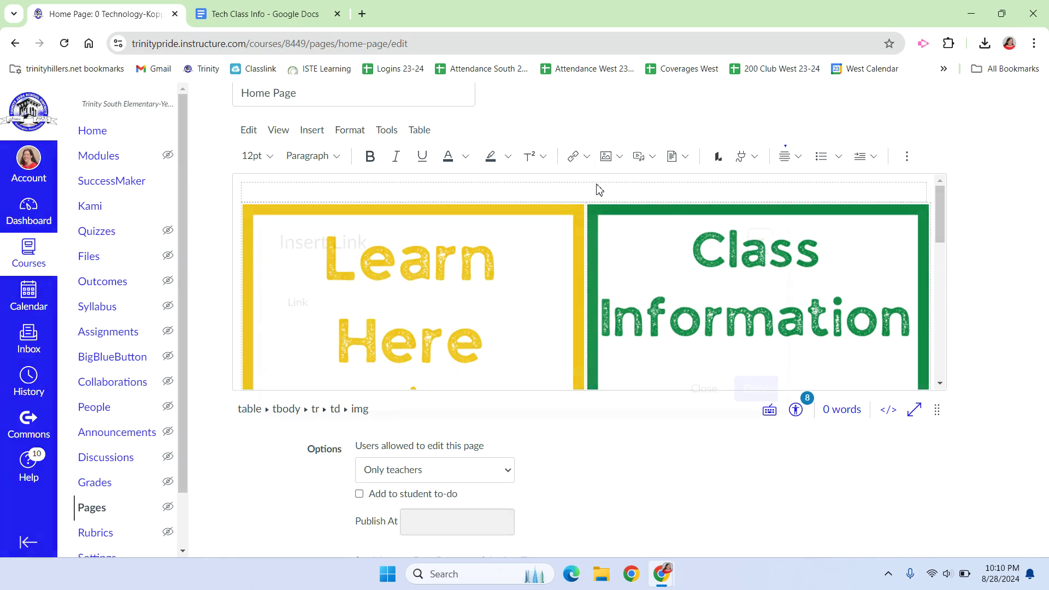
{"action": "right_click", "coordinate": [401, 332]}
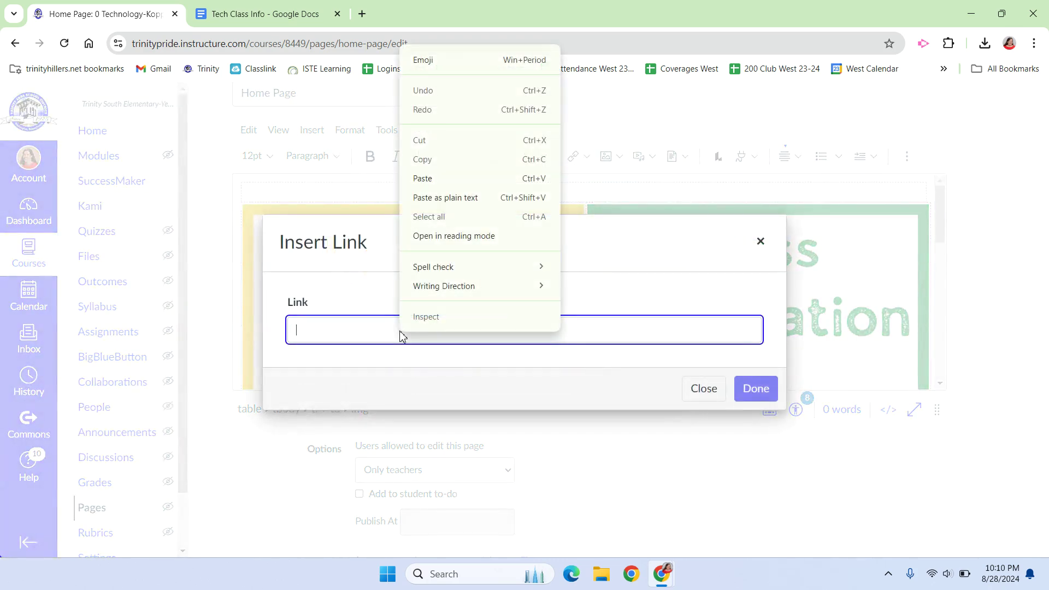
{"action": "left_click", "coordinate": [429, 181]}
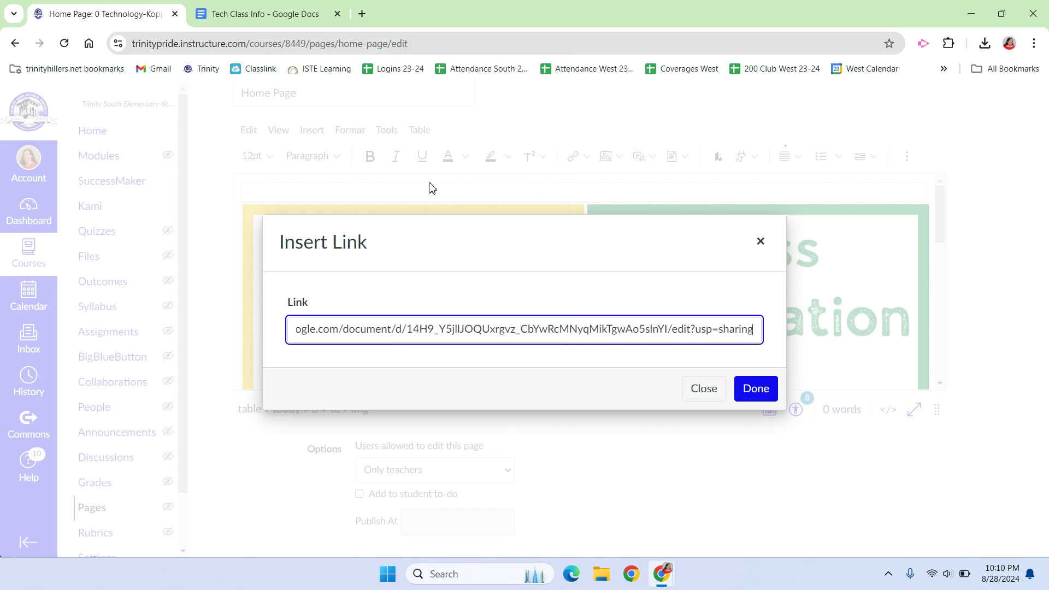
{"action": "left_click", "coordinate": [756, 392]}
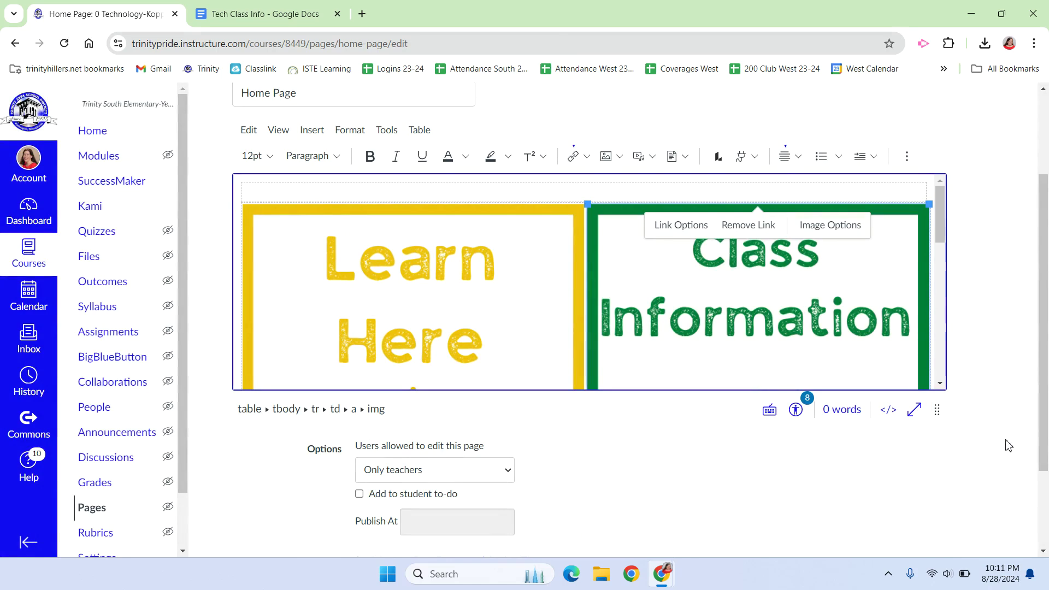
{"action": "scroll", "coordinate": [1011, 446], "scroll_direction": "down", "scroll_amount": 3}
{"action": "left_click", "coordinate": [922, 503]}
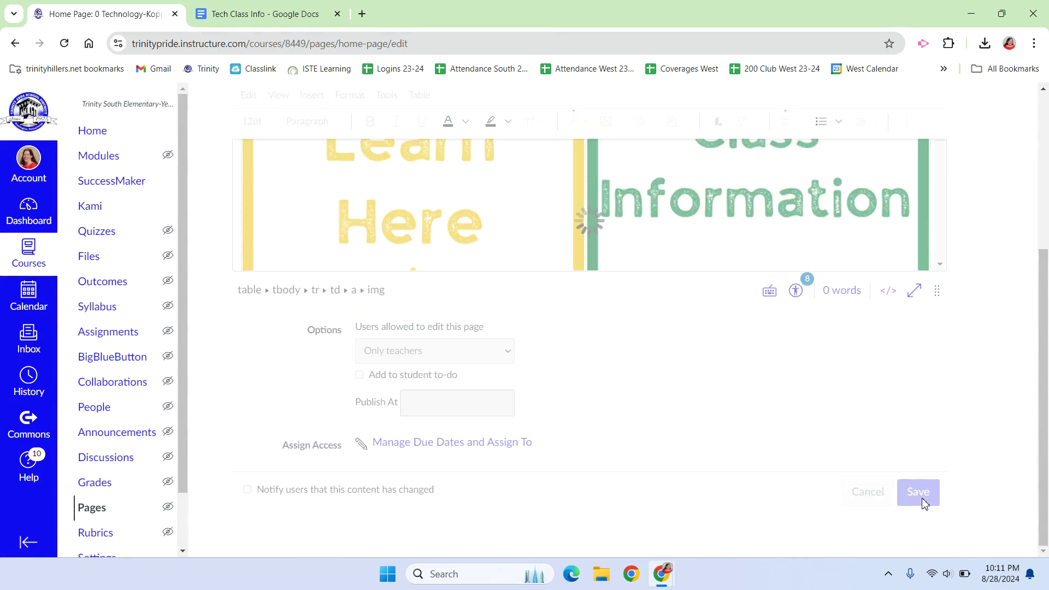
Test the Class Information, Learn Here and Go Live tile links, closing extra Doc tabs between tests
{"action": "left_click", "coordinate": [711, 245]}
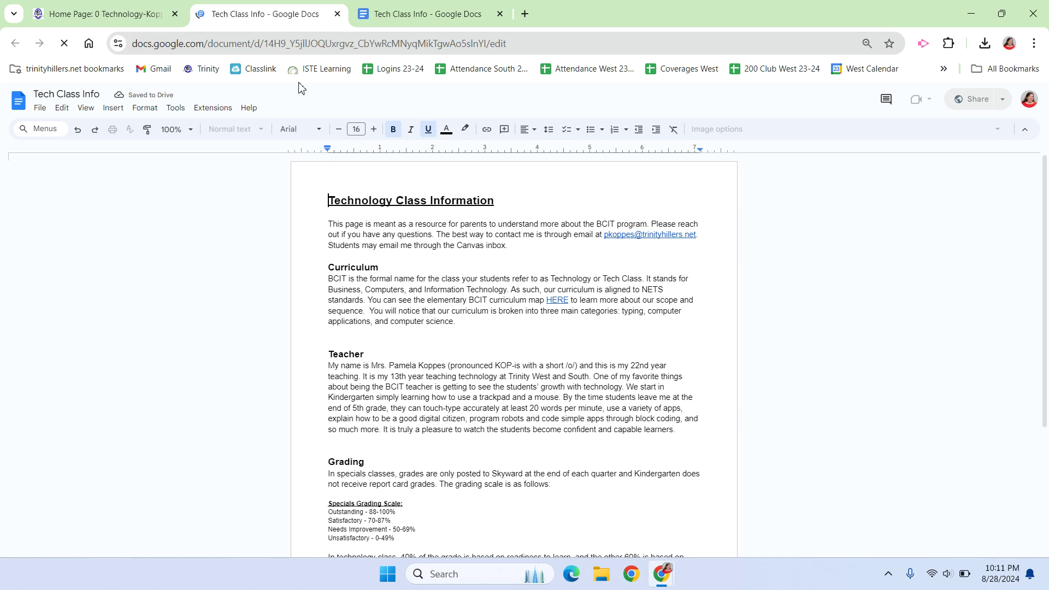
{"action": "left_click", "coordinate": [337, 14]}
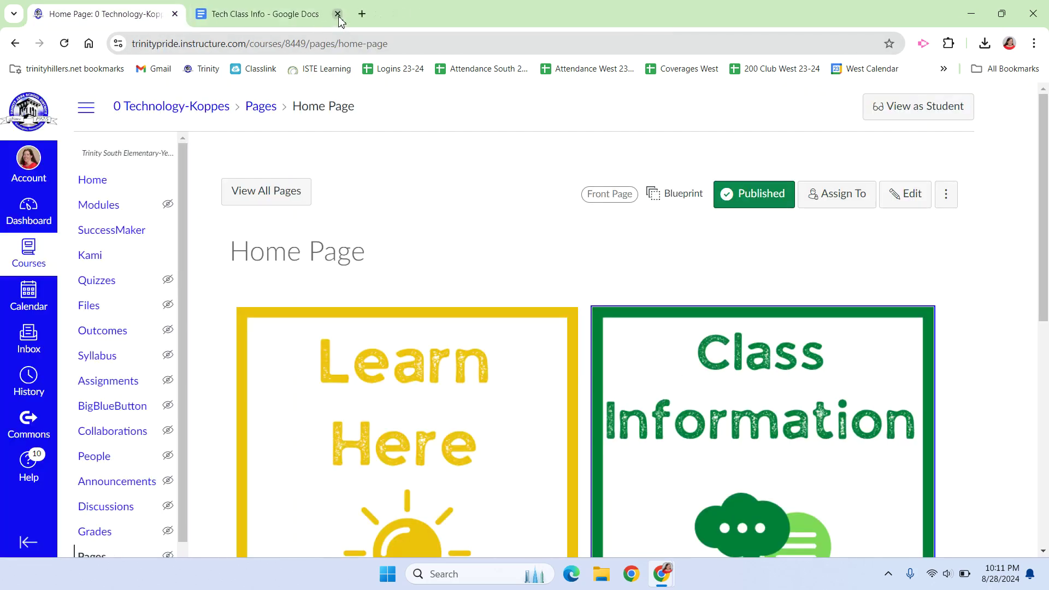
{"action": "left_click", "coordinate": [337, 14]}
{"action": "left_click", "coordinate": [492, 393]}
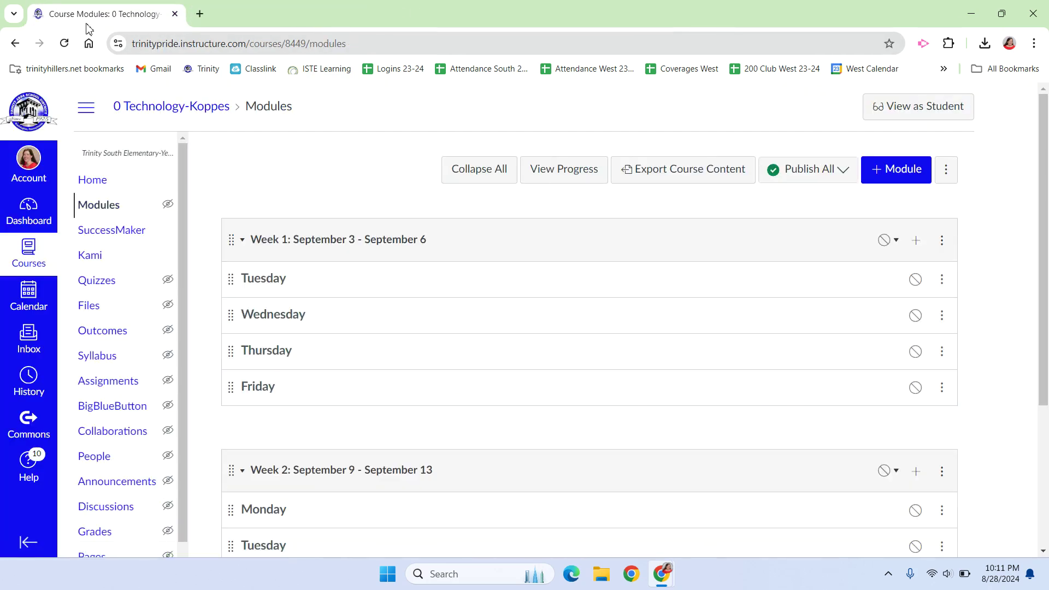
{"action": "left_click", "coordinate": [15, 43]}
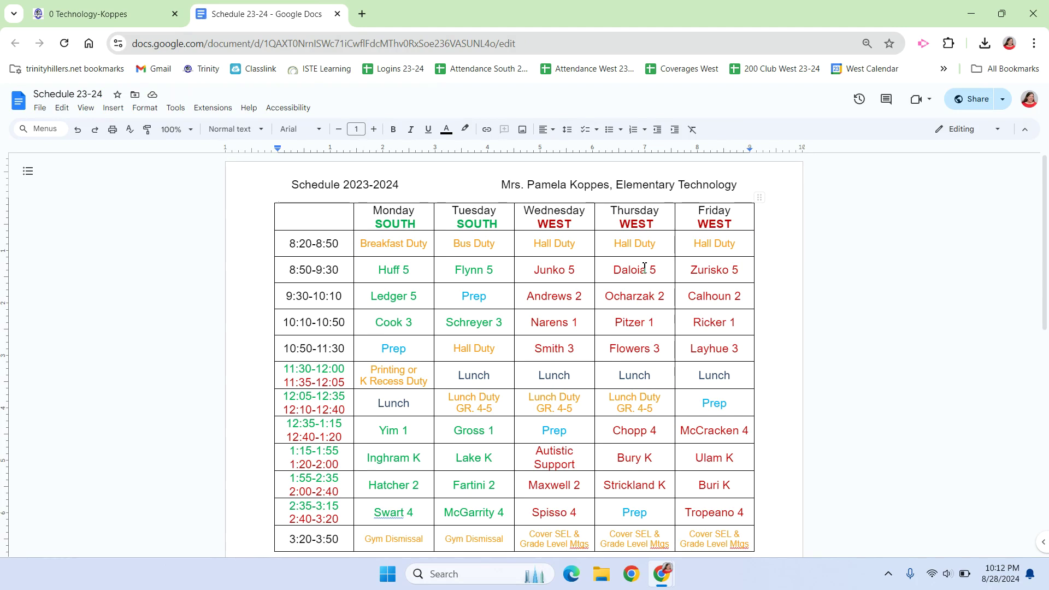
{"action": "left_click", "coordinate": [337, 14]}
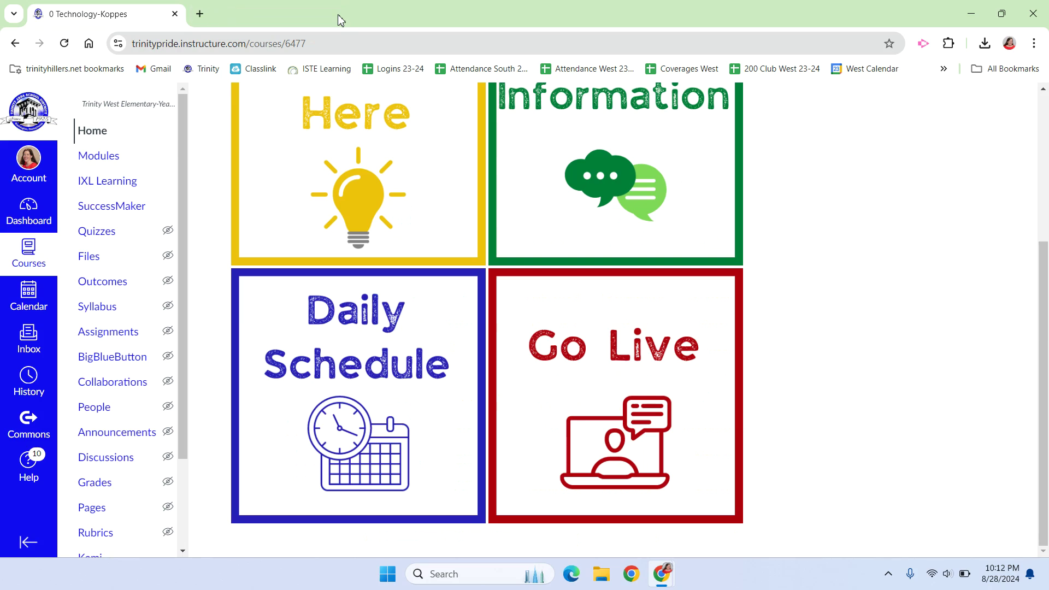
{"action": "left_click", "coordinate": [612, 359]}
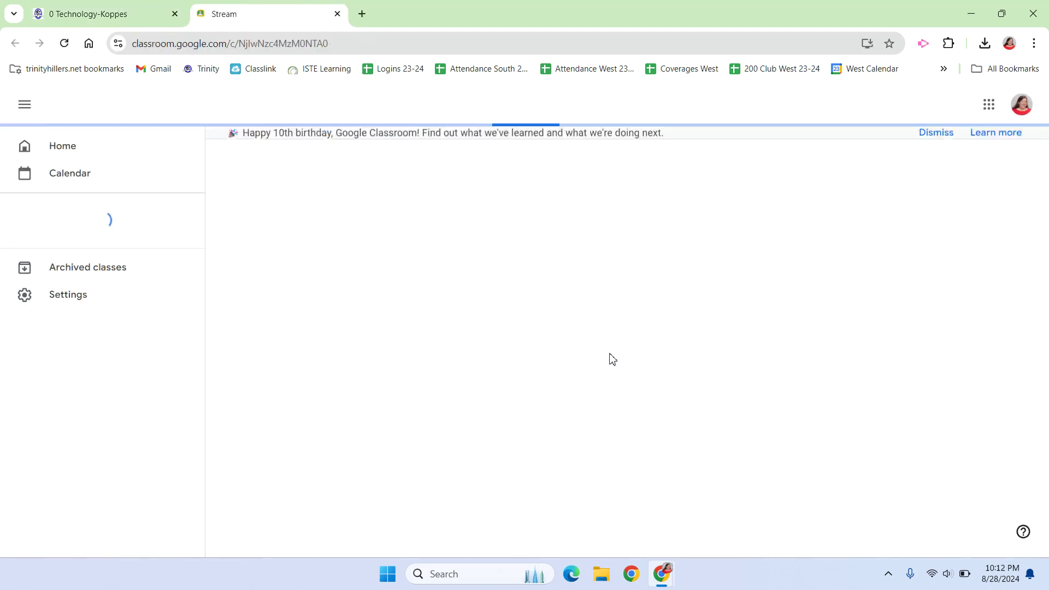